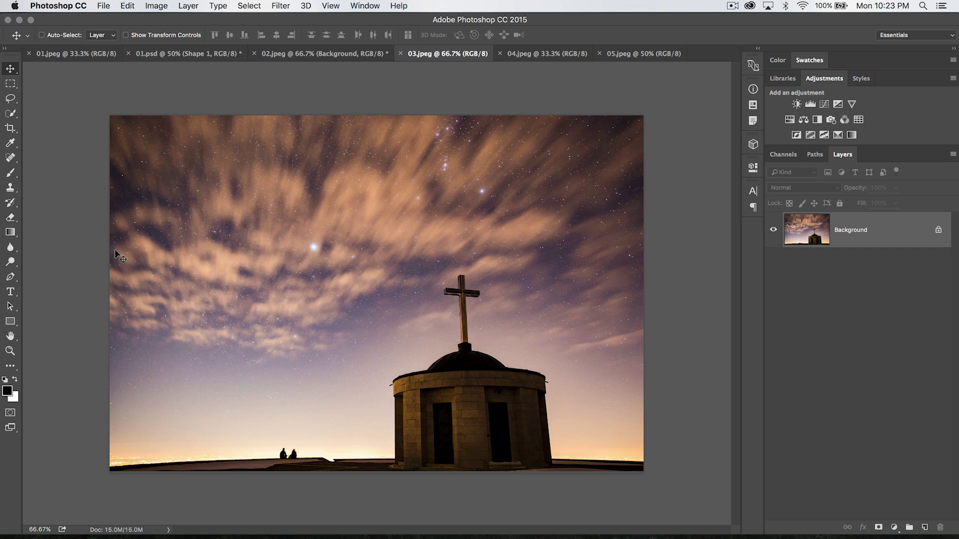
Open the Rectangle tool's flyout to list the shape tool variants.
left_click(10, 322)
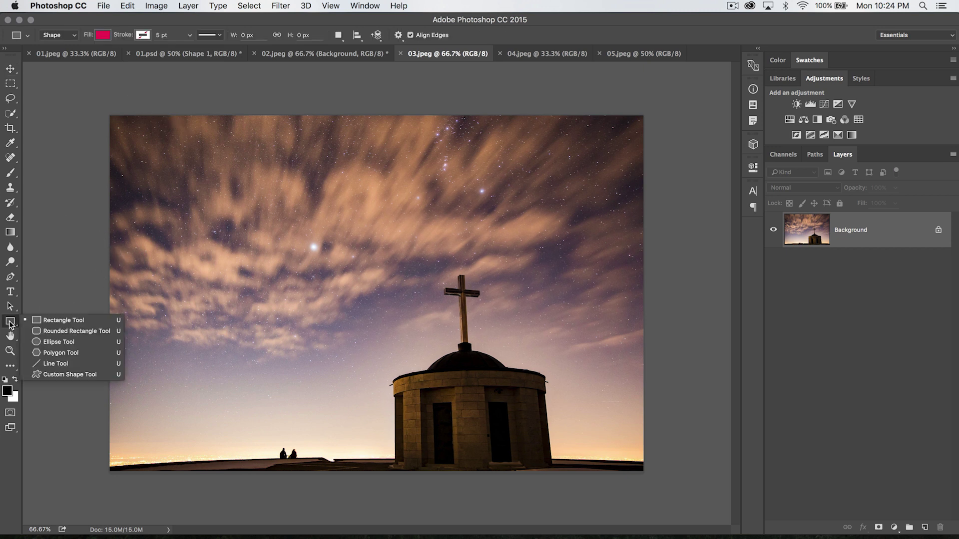
Switch to the Ellipse Tool and draw trial circles over the sky, undoing each.
left_click(67, 344)
left_click_drag(223, 148, 497, 324)
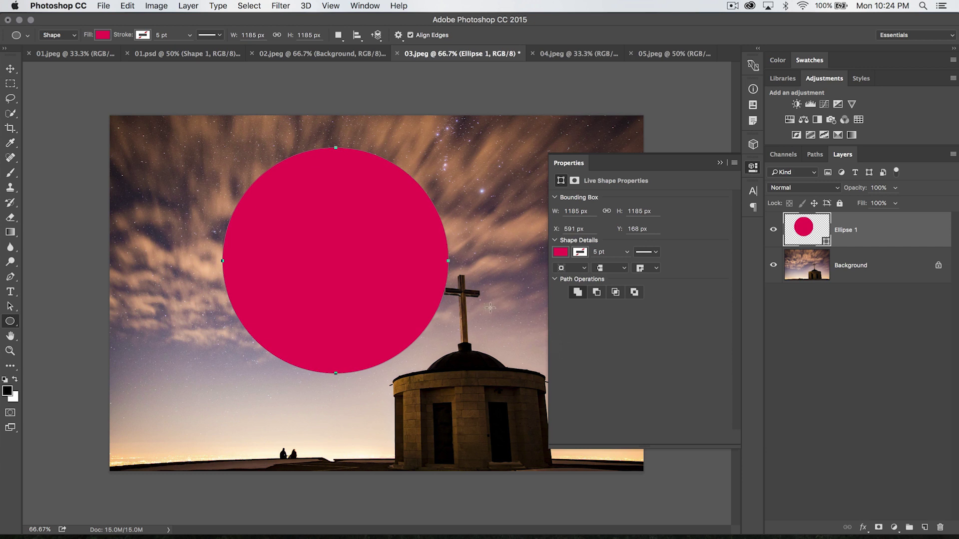
key("super+z")
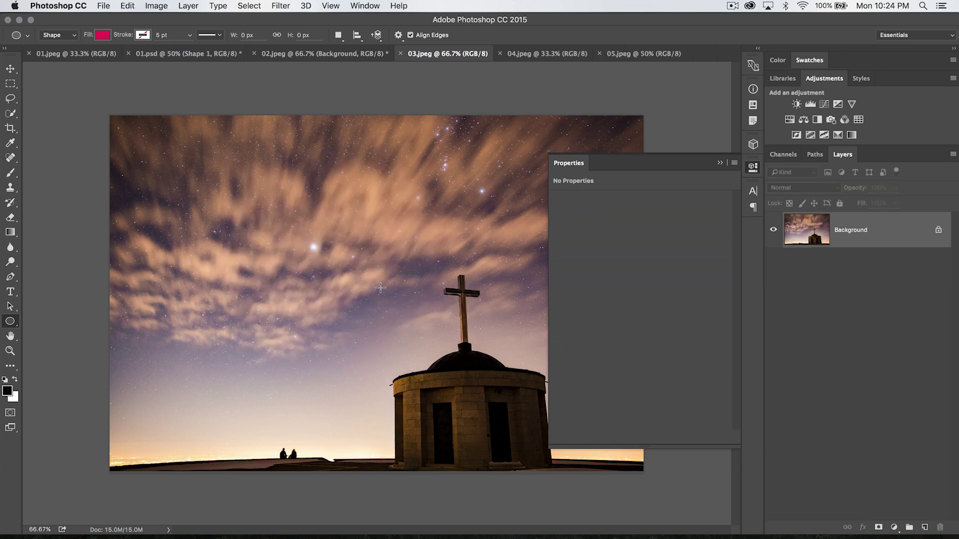
left_click(753, 167)
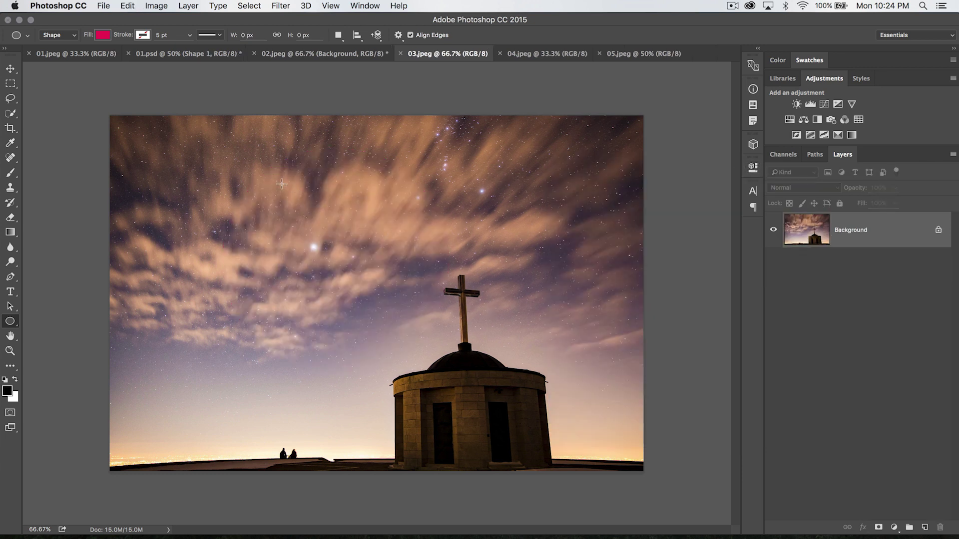
left_click_drag(249, 182, 601, 346)
key("space")
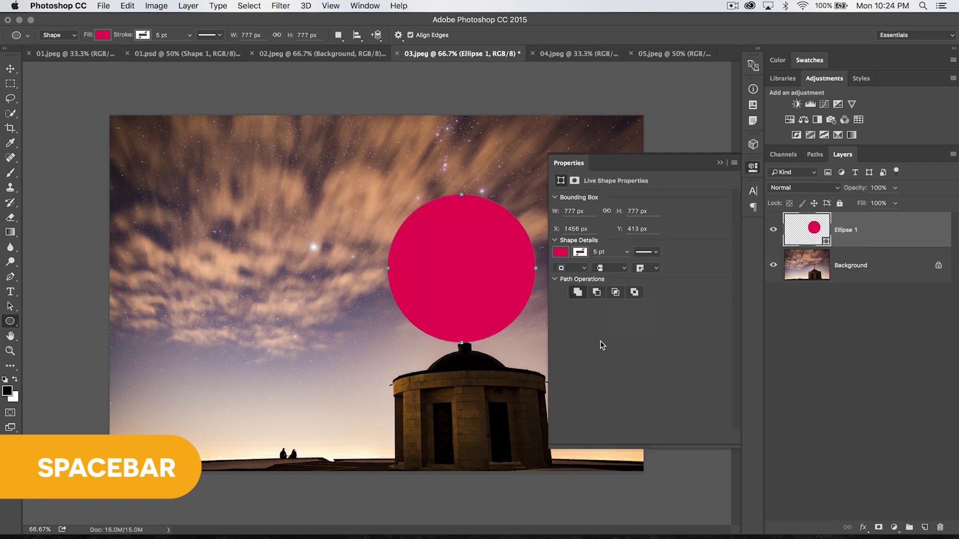
key("super+z")
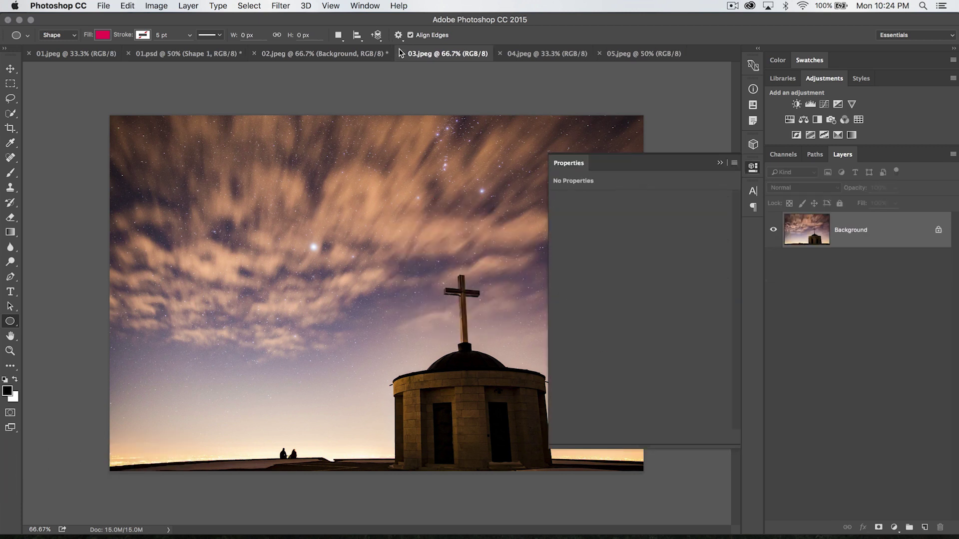
Set ellipse geometry to Unconstrained, then draw and undo a test ellipse.
left_click(398, 35)
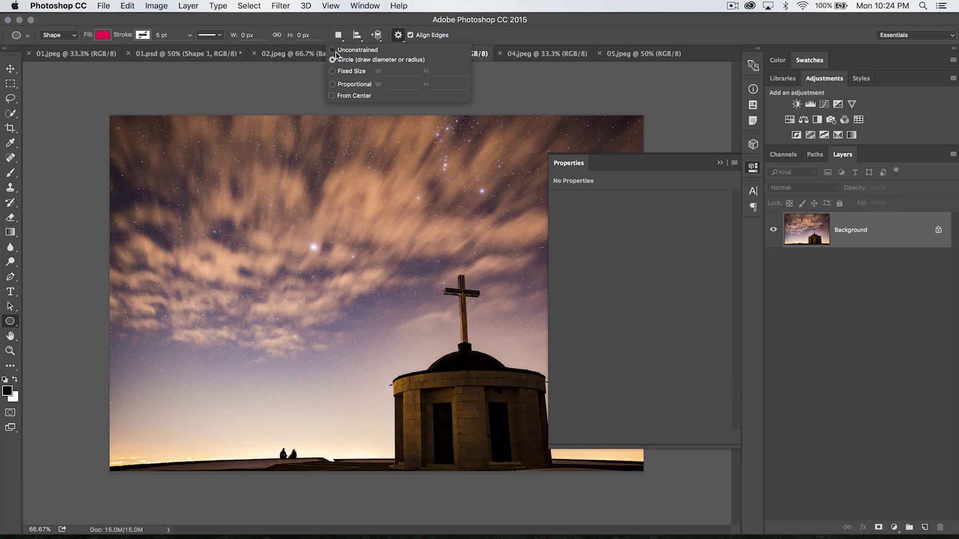
left_click(332, 50)
left_click(398, 36)
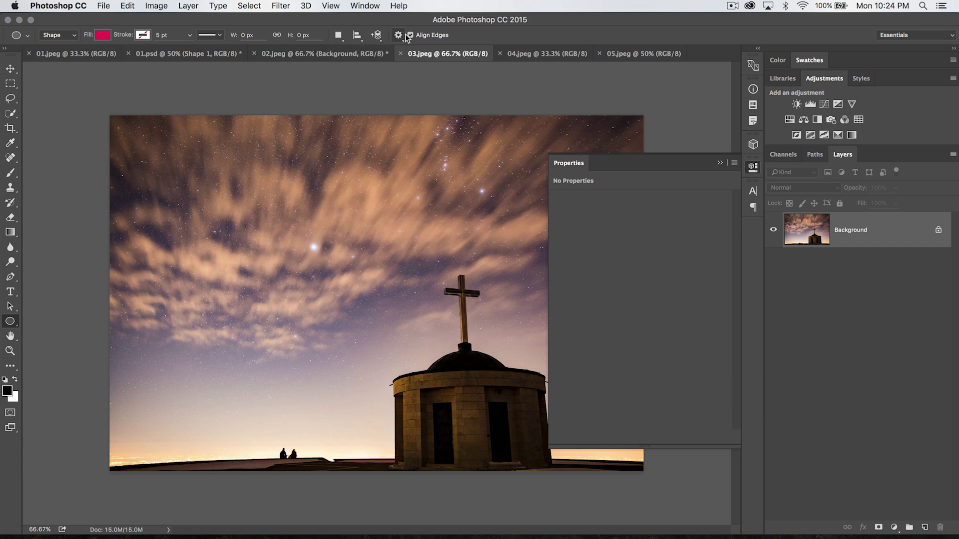
left_click(754, 168)
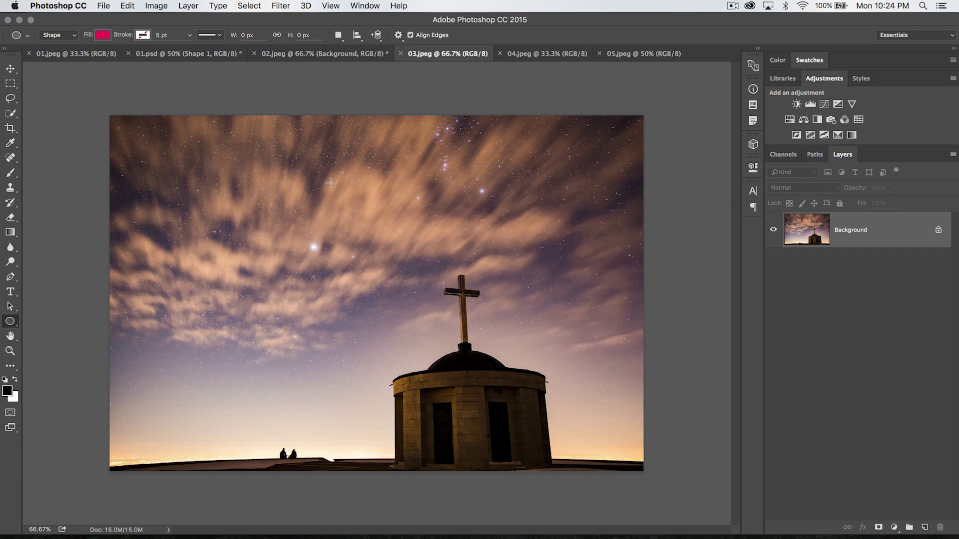
left_click_drag(206, 190, 388, 371)
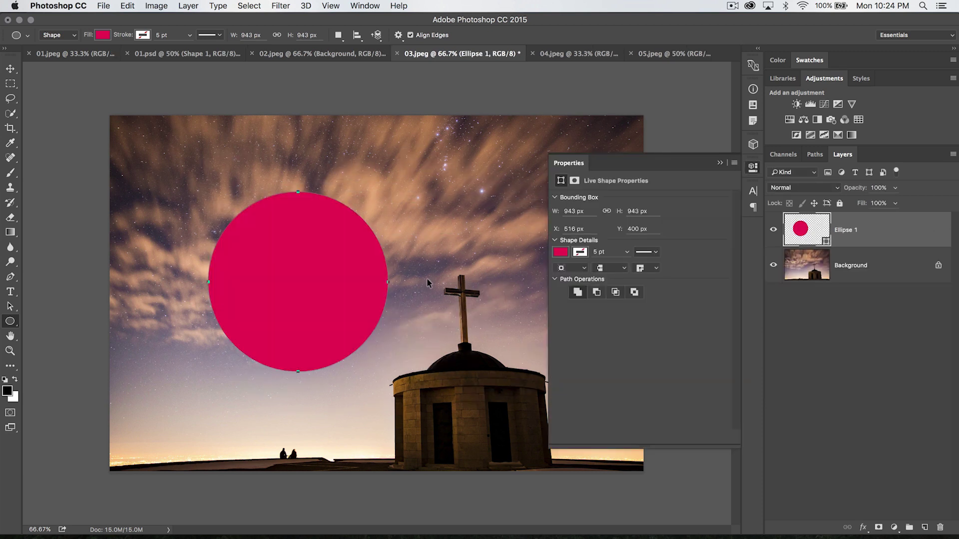
key("super+z")
Sample a peach fill colour from the sky and test a tall ellipse, then undo it.
left_click(362, 270)
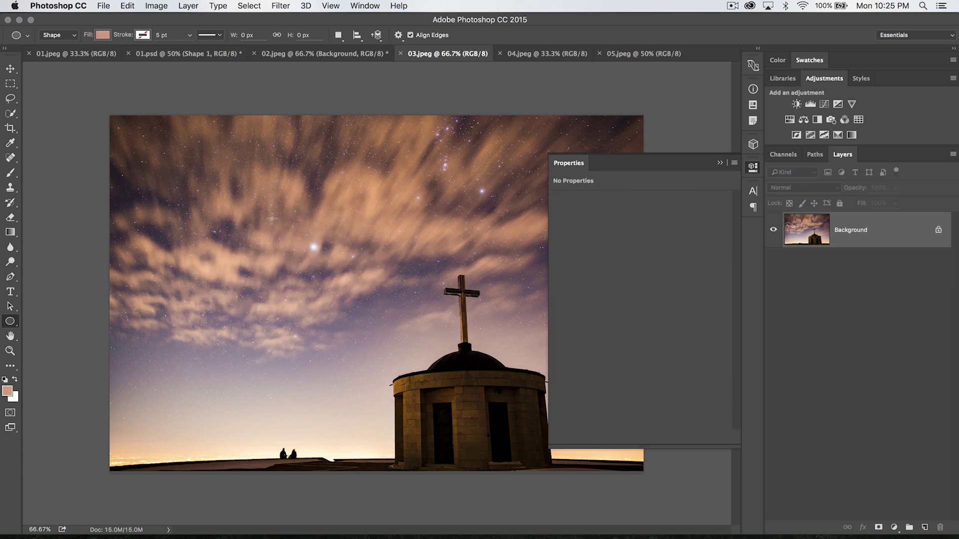
key("super+z")
key("super+z")
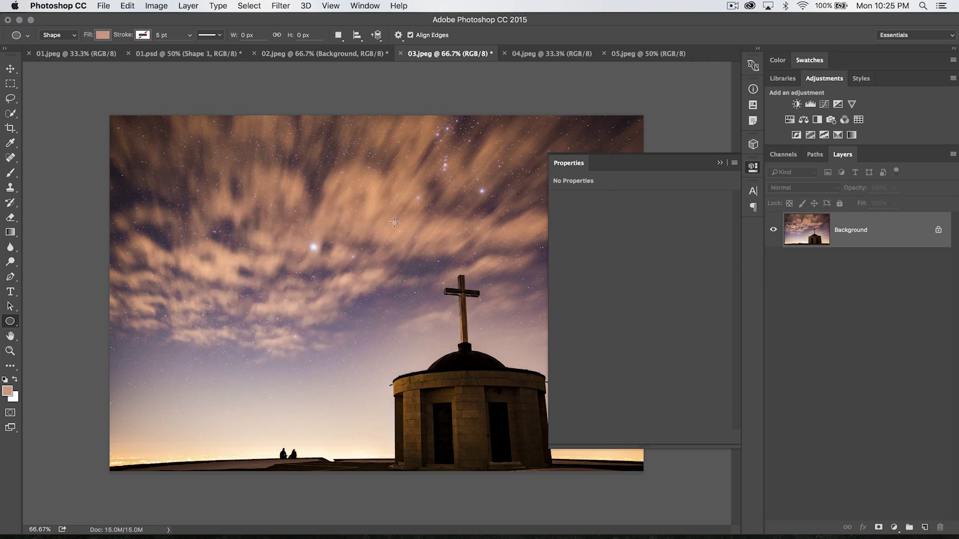
left_click_drag(320, 208, 446, 310)
key("super+z")
left_click(103, 35)
Set the shape fill colour to a red-magenta swatch.
left_click(60, 92)
left_click(267, 78)
left_click(267, 78)
left_click(443, 313)
Create a 500 × 200 px ellipse through Create Ellipse, then undo it.
left_click(295, 226)
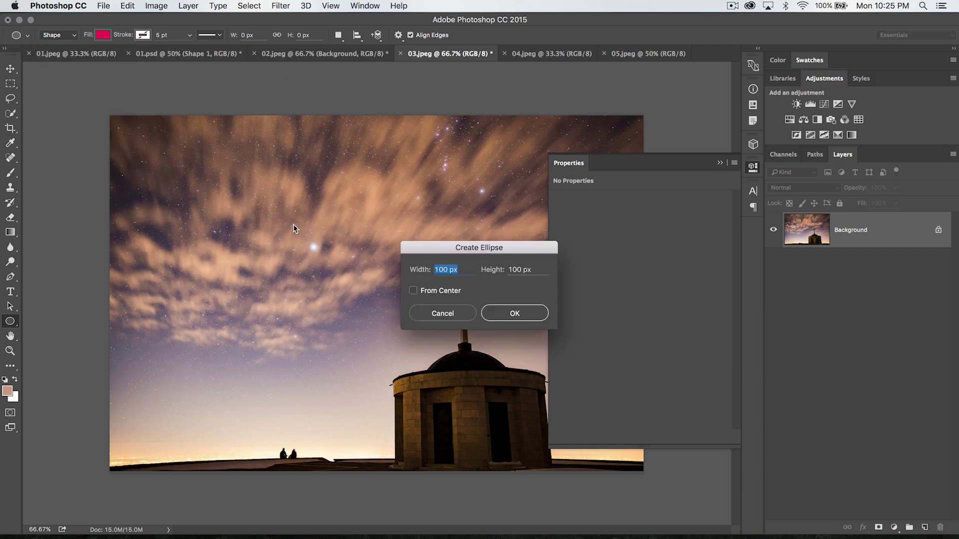
left_click(464, 270)
left_click_drag(449, 270, 375, 272)
type("500")
key("Tab")
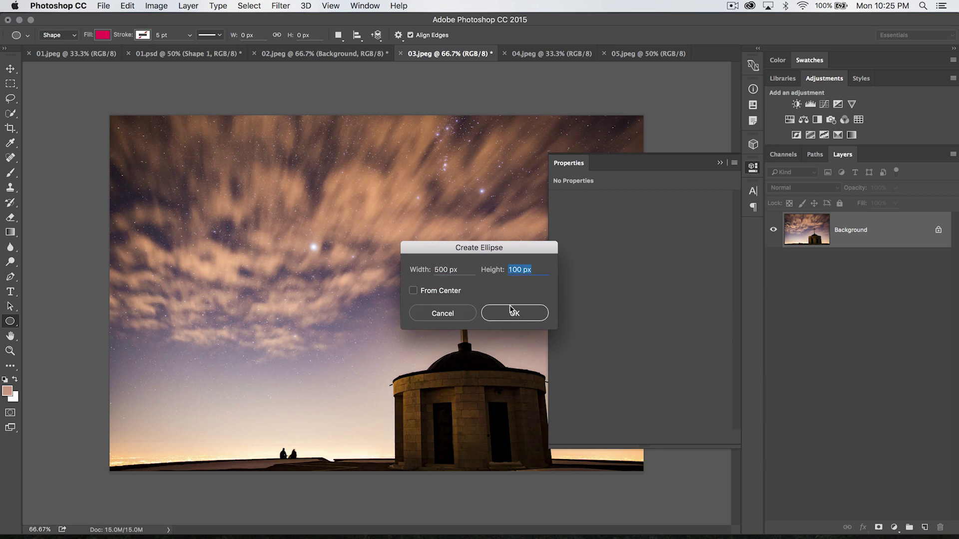
type("200")
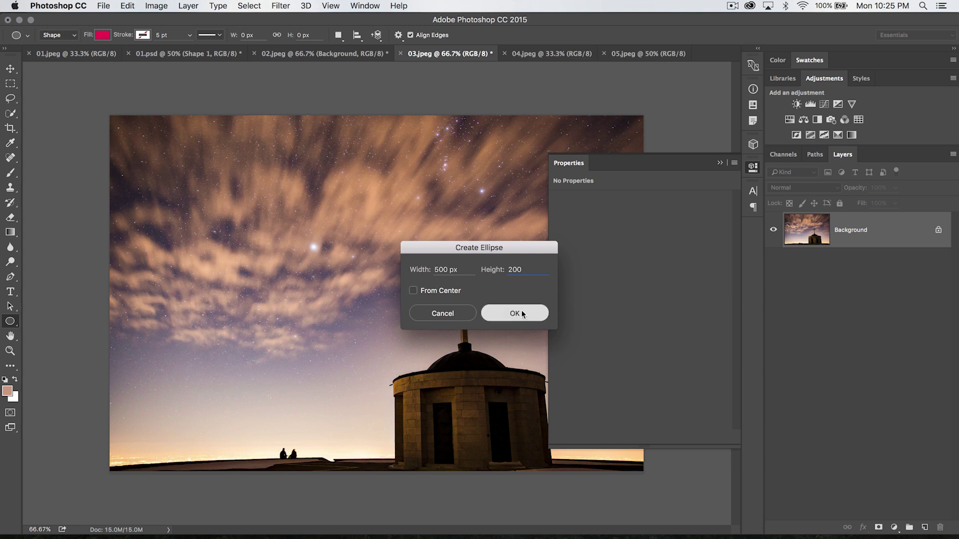
left_click(522, 316)
key("super+z")
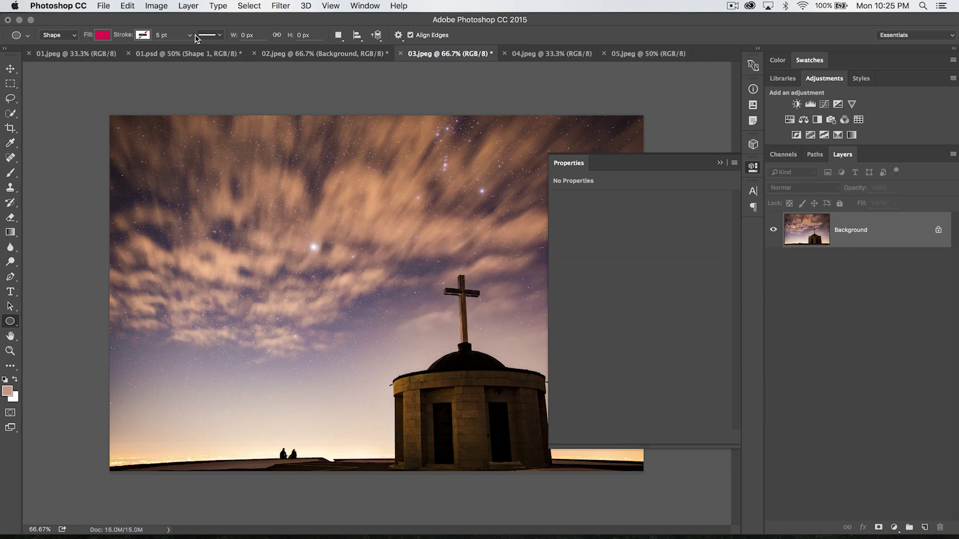
left_click(68, 35)
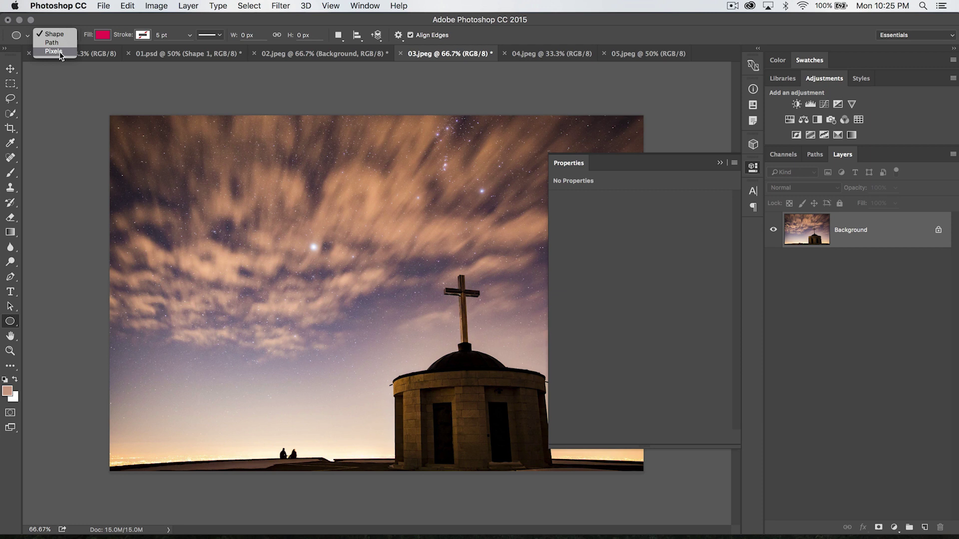
left_click(61, 34)
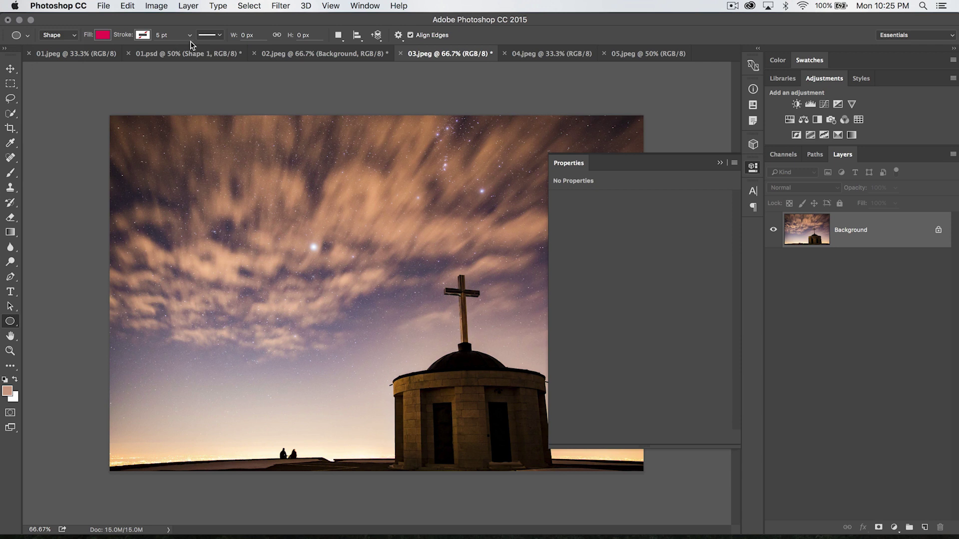
left_click(220, 35)
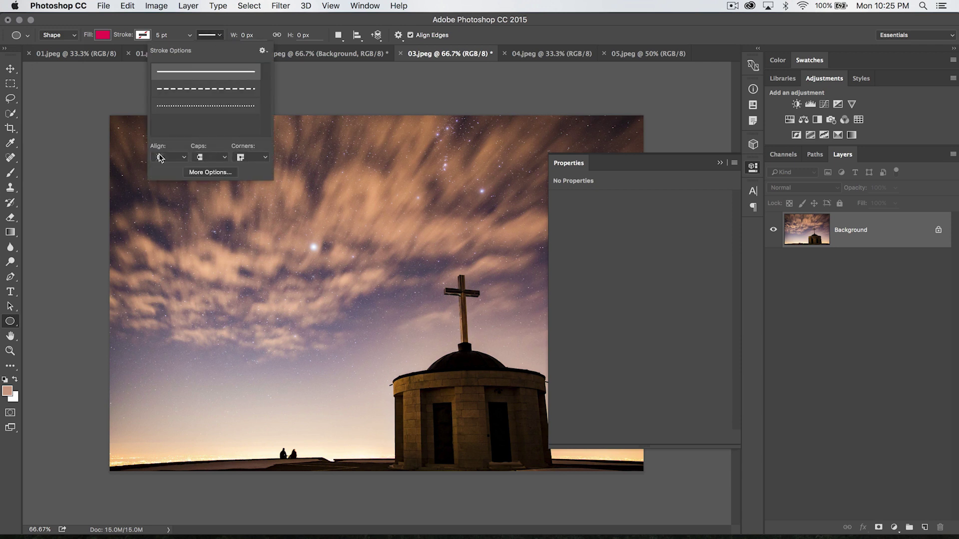
left_click(220, 36)
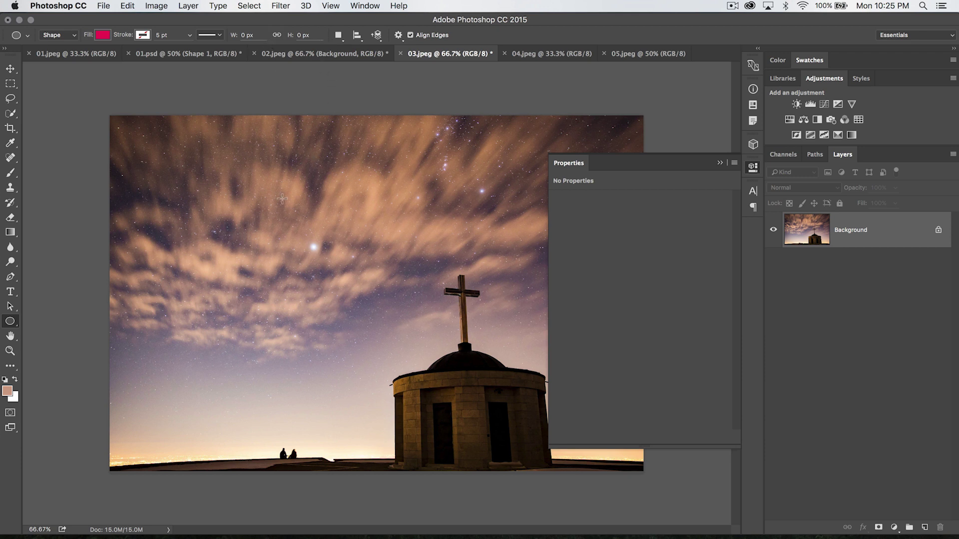
left_click(338, 35)
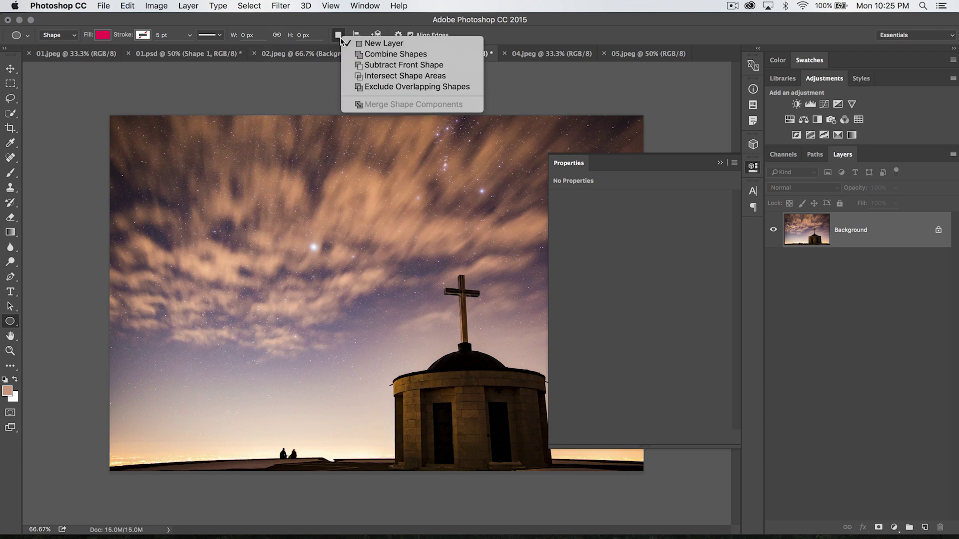
left_click(373, 43)
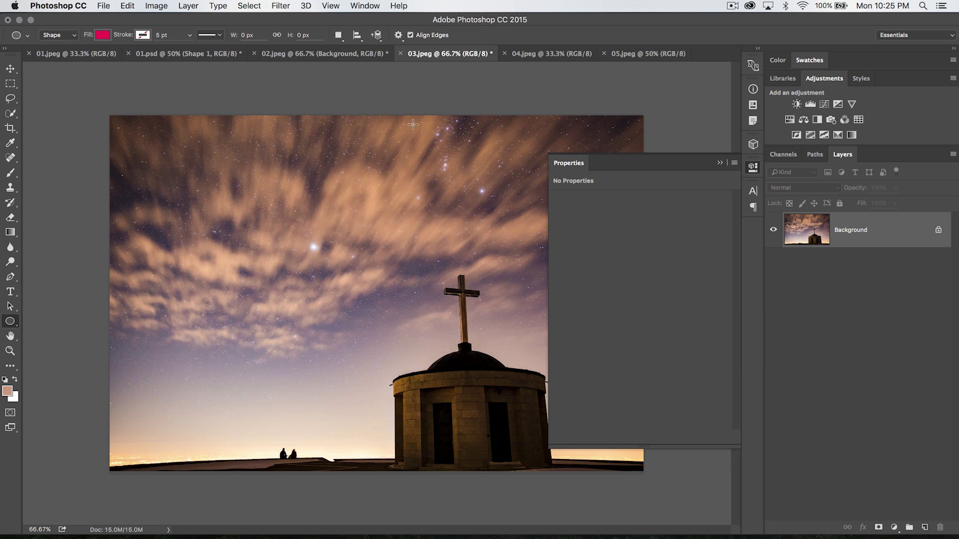
left_click(398, 35)
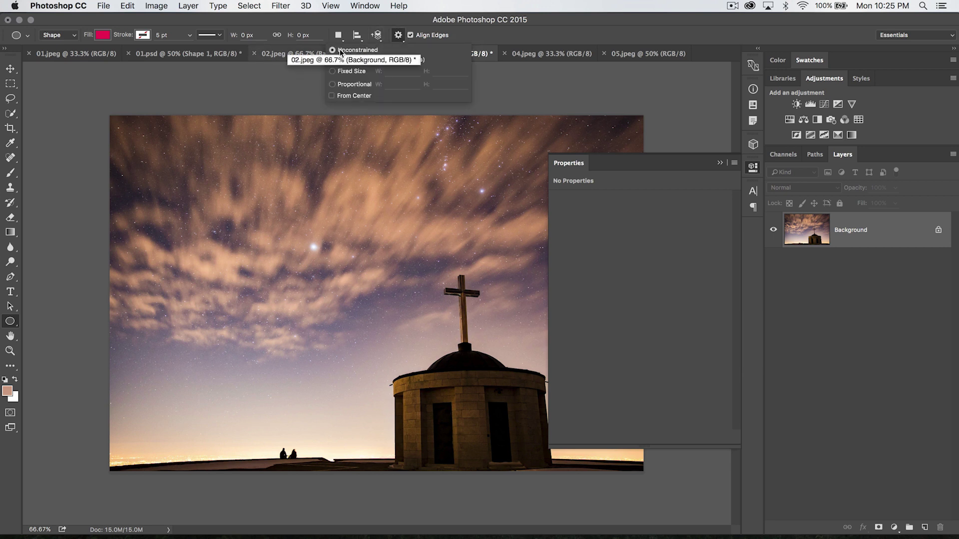
Set ellipse geometry to Circle, testing and undoing a wide ellipse and a circle.
left_click_drag(297, 189, 487, 260)
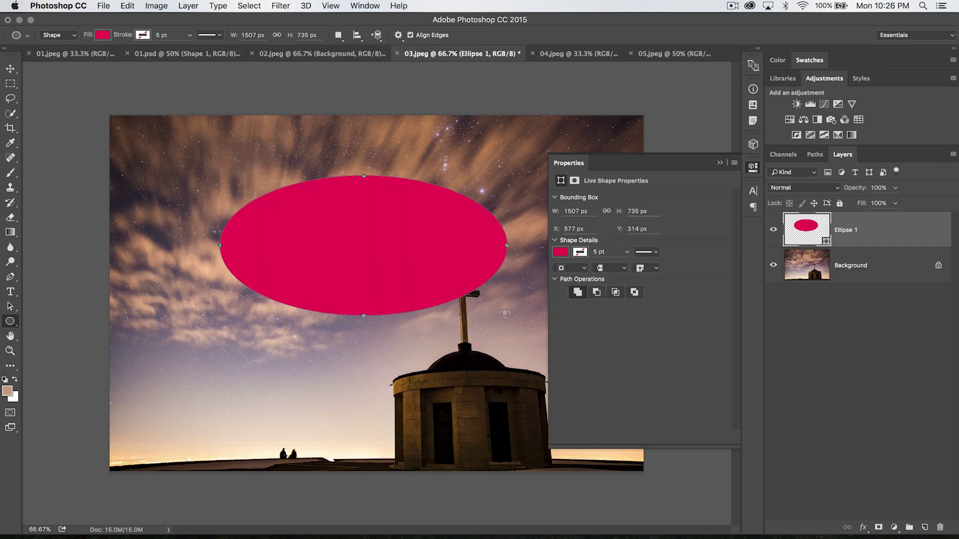
key("super+z")
left_click(399, 36)
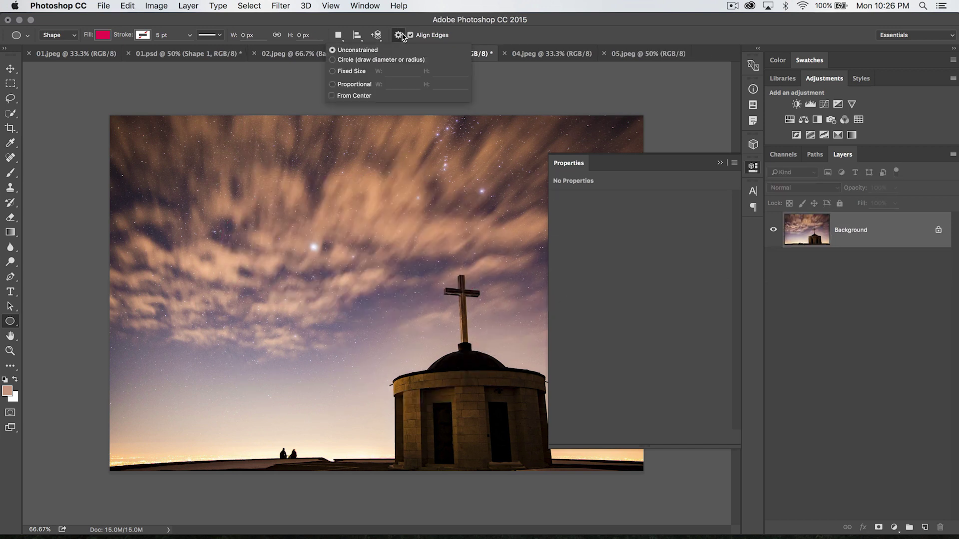
left_click(345, 62)
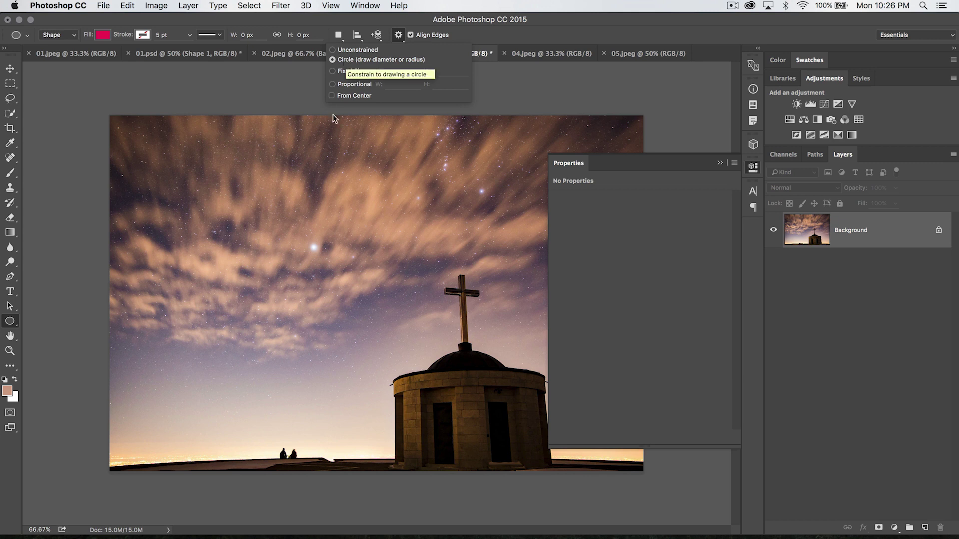
left_click_drag(205, 221, 382, 399)
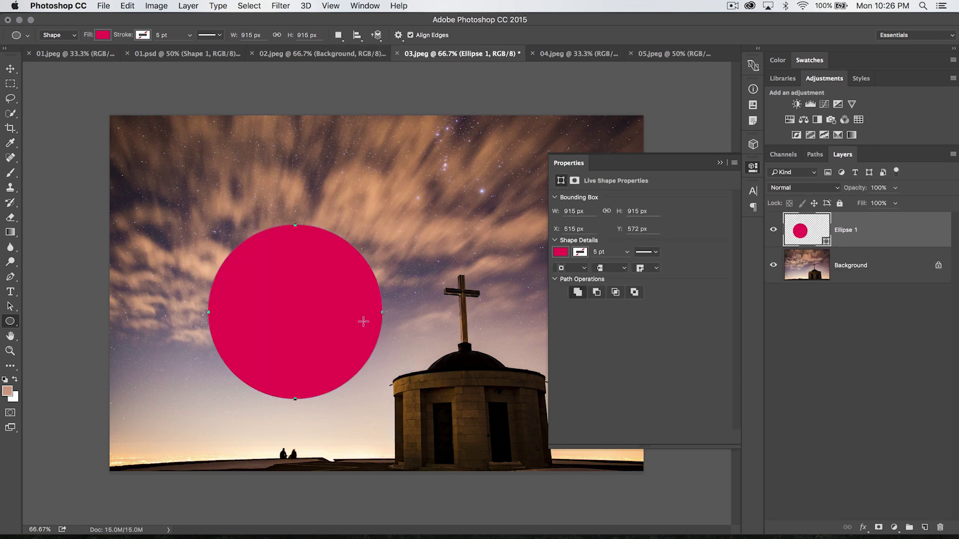
key("super+z")
left_click(399, 35)
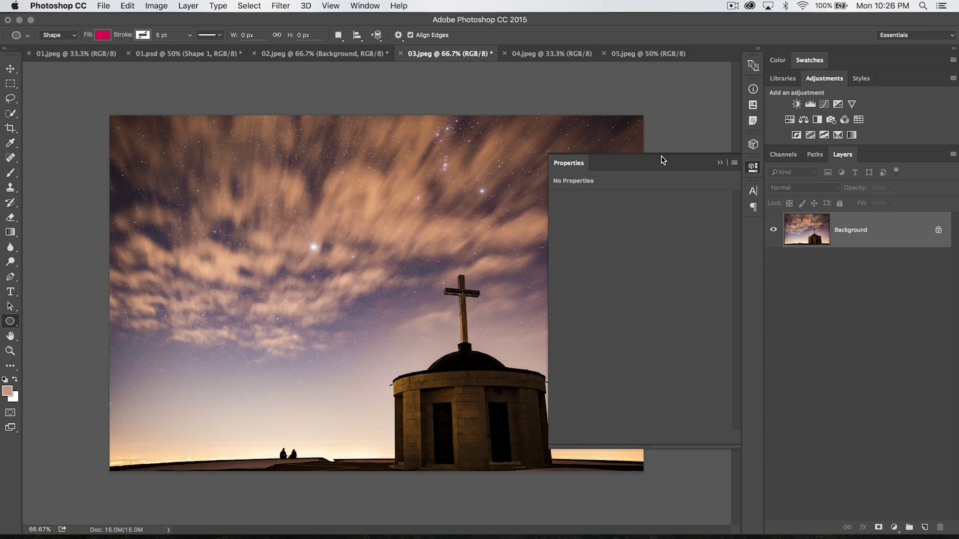
Collapse the Properties panel and switch to the Polygon Tool.
left_click(753, 167)
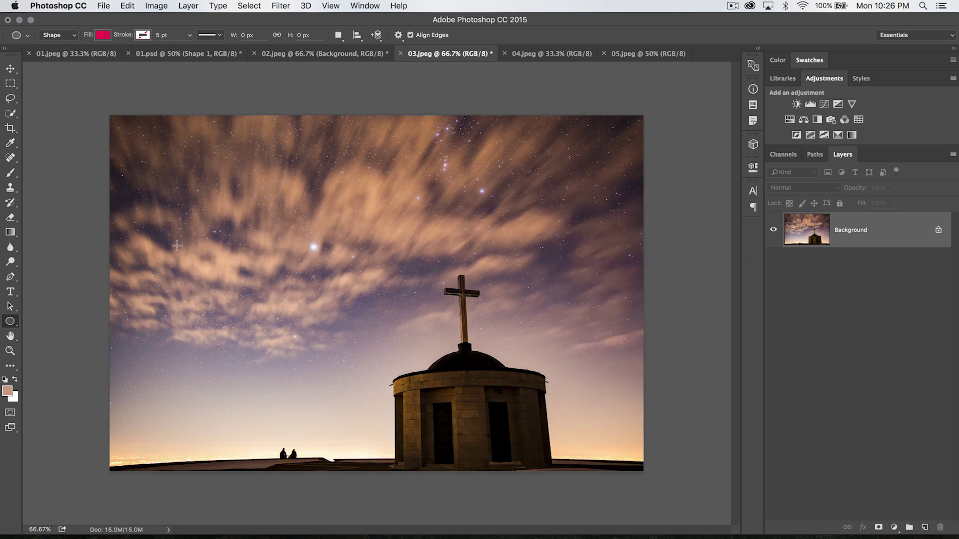
left_click(10, 321)
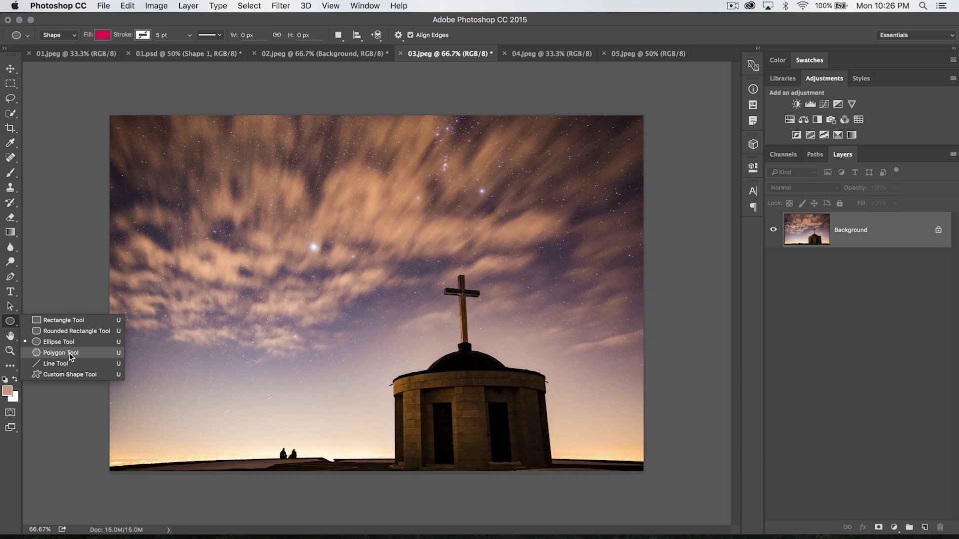
left_click(71, 353)
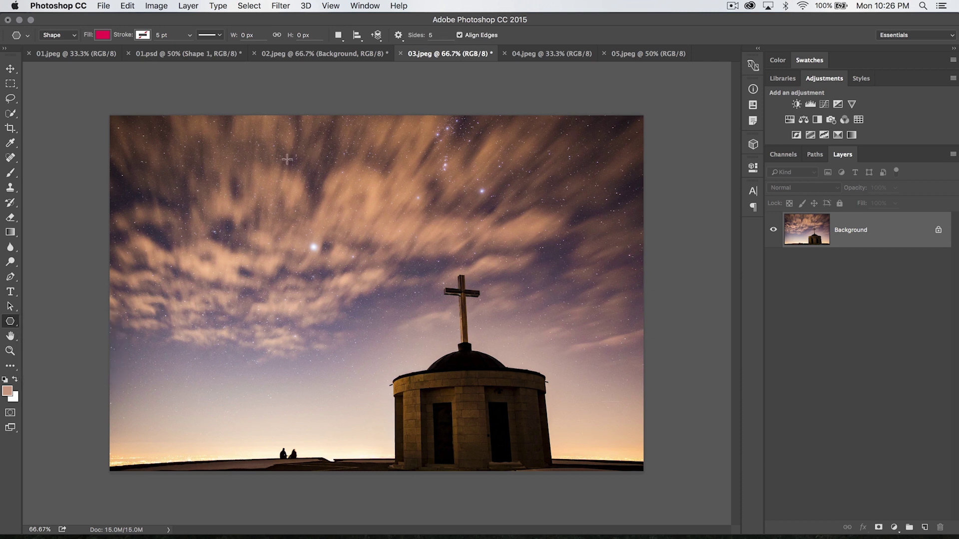
Draw a trial pink pentagon, move it, then delete its layer.
mouse_move(254, 211)
left_mouse_down()
mouse_move(437, 267)
mouse_move(320, 215)
mouse_move(320, 247)
left_mouse_up()
key("v")
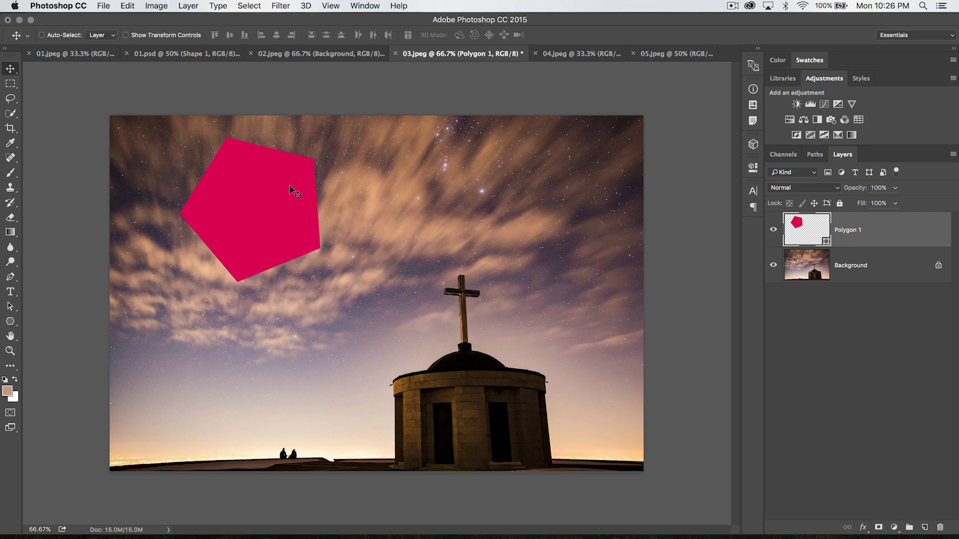
left_click_drag(291, 188, 388, 236)
key("Delete")
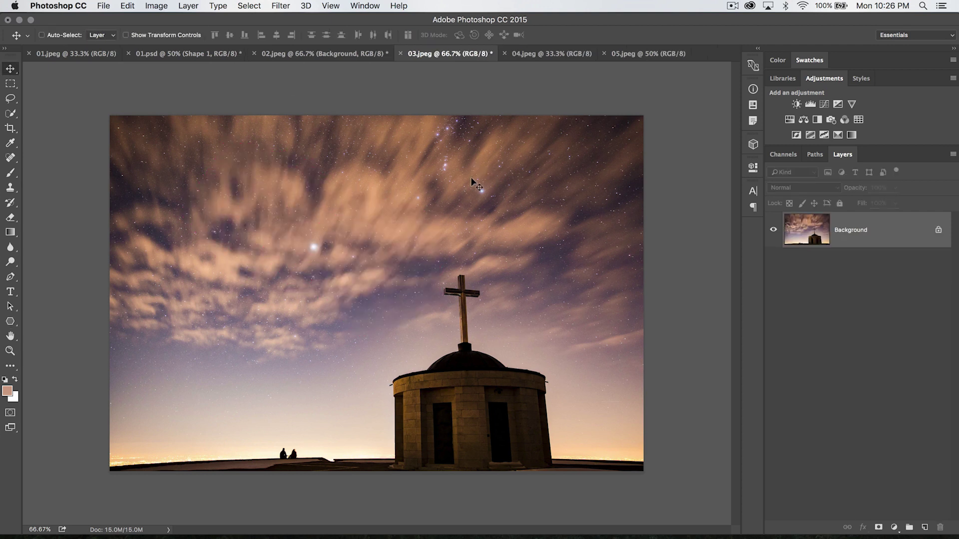
left_click(10, 321)
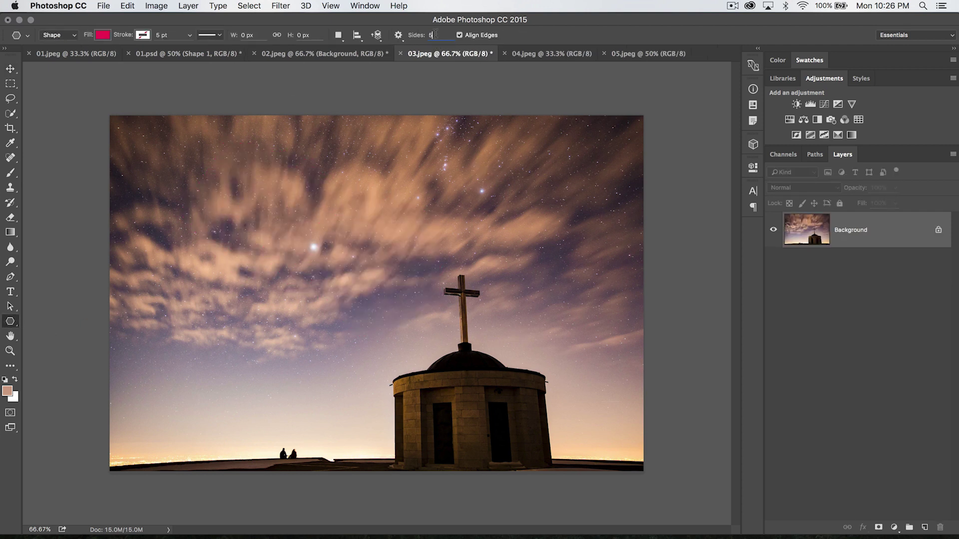
Test 3-sided and 7-sided polygons on the sky, undoing each.
type("3")
mouse_move(348, 241)
left_mouse_down()
mouse_move(391, 250)
mouse_move(398, 286)
left_mouse_up()
key("ctrl+z")
double_click(431, 35)
type("7")
left_click_drag(375, 183, 419, 174)
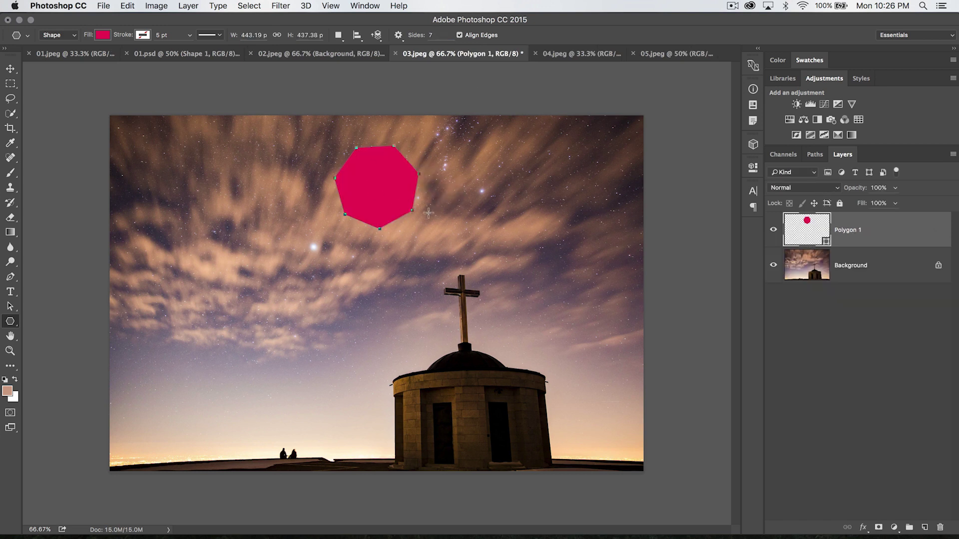
key("super+z")
Set polygon Sides to 8, then draw and undo a test octagon.
left_click(431, 34)
type("8")
mouse_move(333, 246)
left_mouse_down()
mouse_move(384, 251)
mouse_move(389, 286)
left_mouse_up()
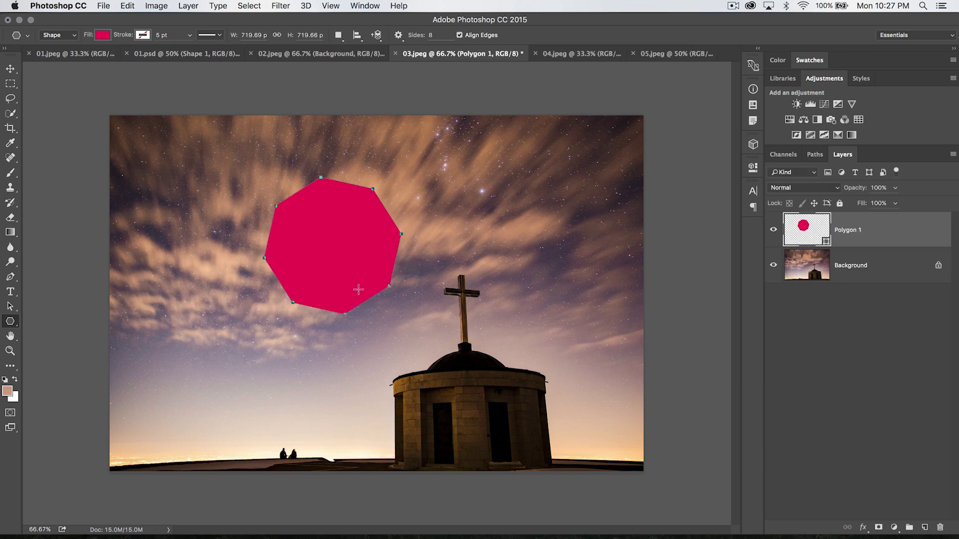
key("super+z")
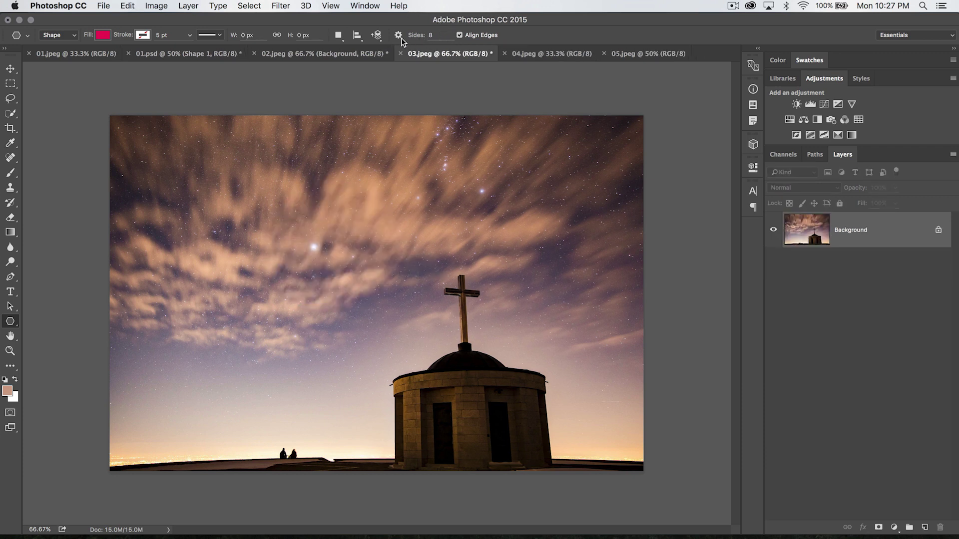
left_click(399, 35)
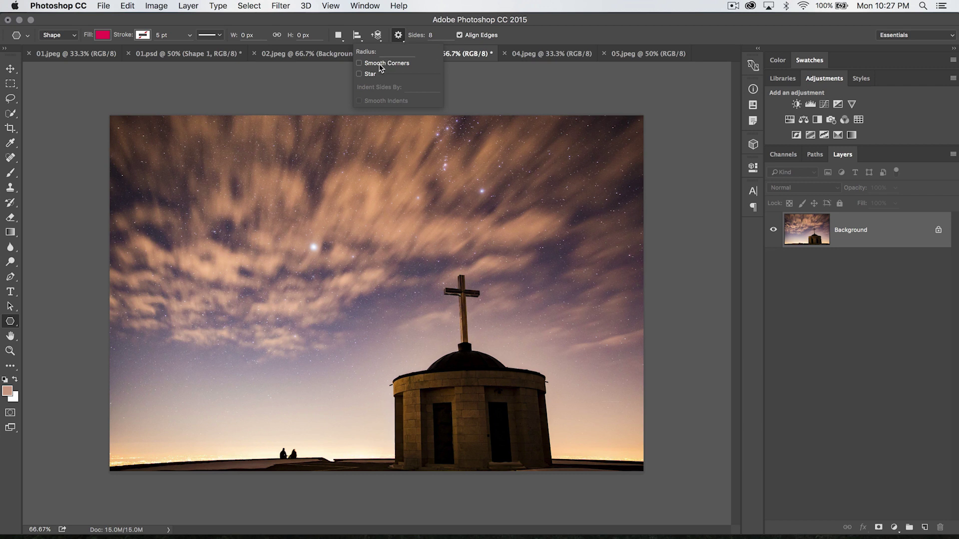
Turn on Smooth Corners with 5 sides, then test and undo a rounded pentagon.
left_click(440, 34)
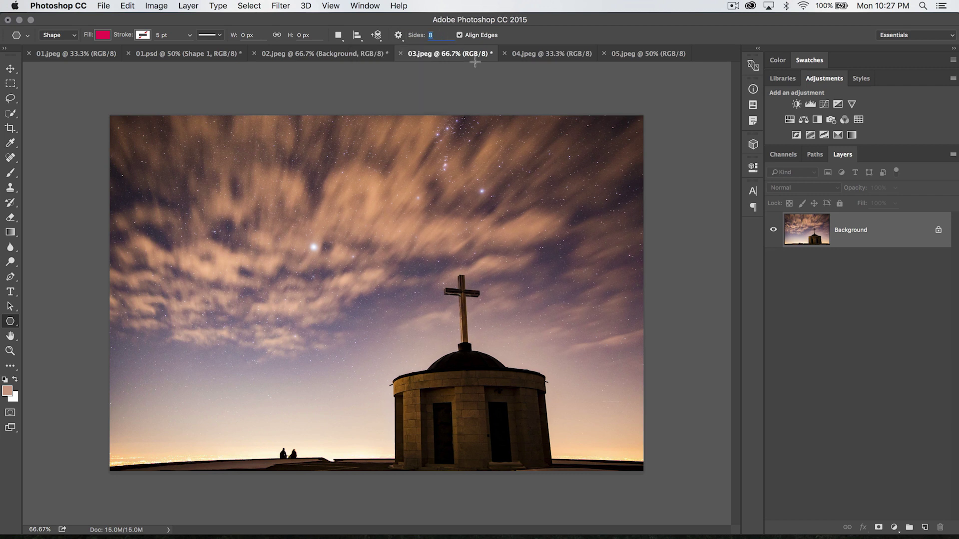
key("BackSpace")
type("5")
left_click_drag(351, 263, 428, 313)
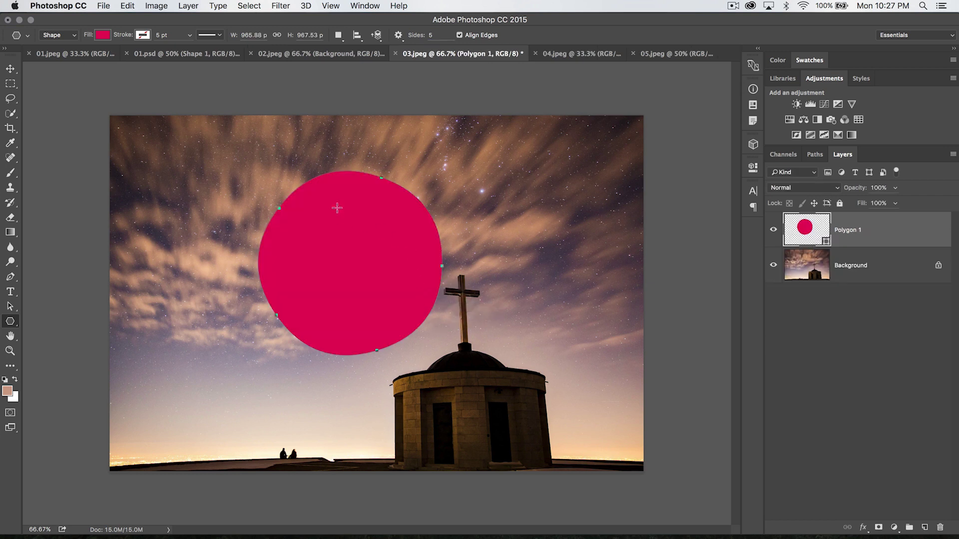
key("super+z")
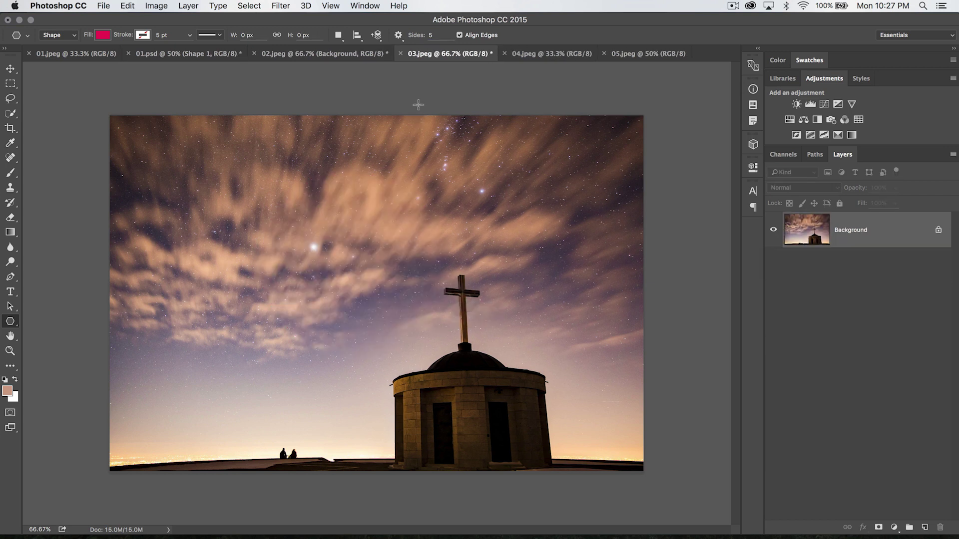
left_click(400, 38)
Enable Star and turn off Smooth Corners, testing rounded then sharp five-point stars.
left_click(359, 74)
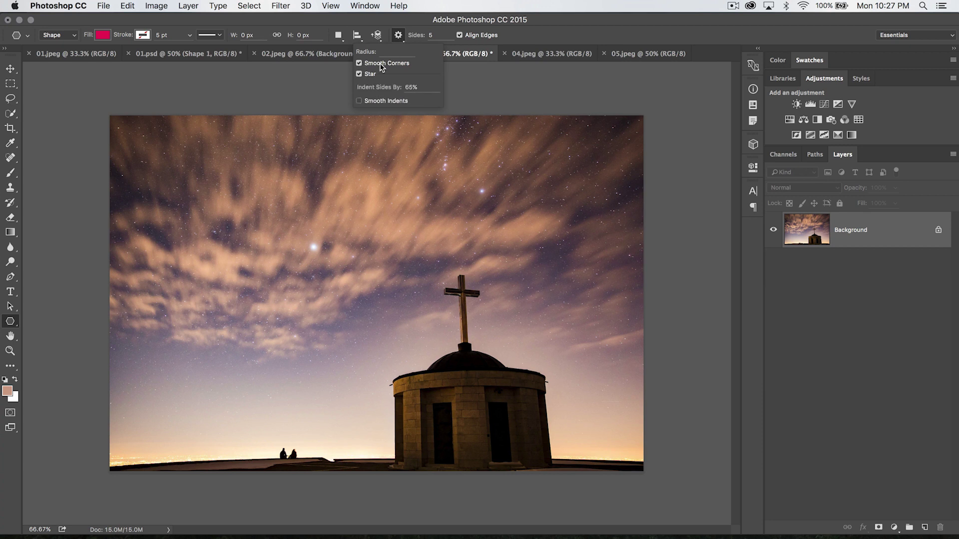
left_click_drag(362, 282, 490, 382)
key("super+z")
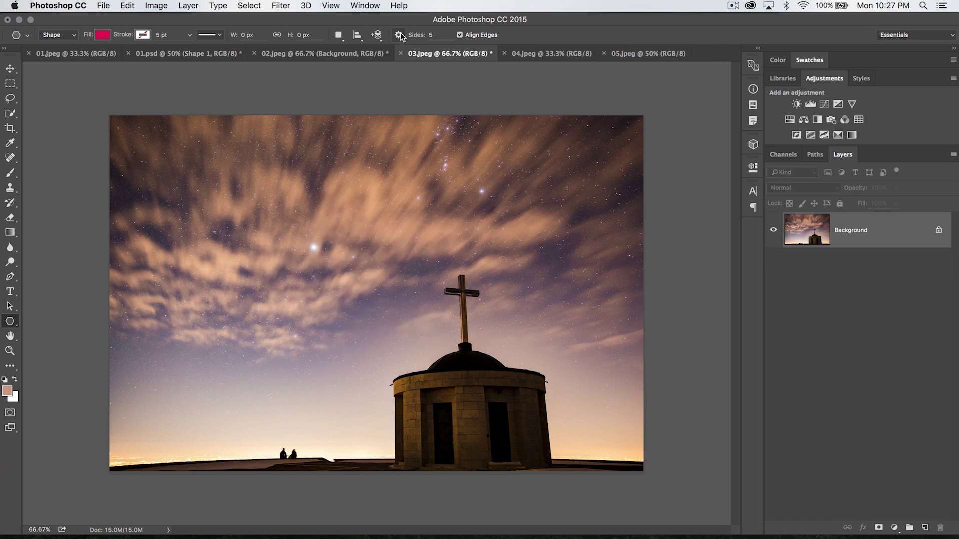
left_click(398, 35)
left_click_drag(388, 231, 485, 244)
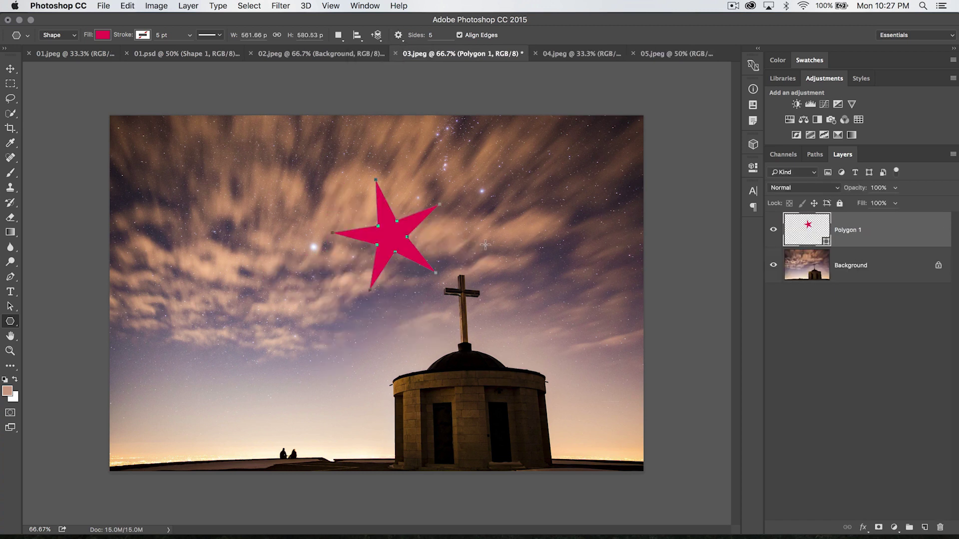
Set Indent Sides By to 45%, draw a second star, and remove both trial stars.
left_click(400, 38)
left_click_drag(426, 88, 383, 88)
type("45")
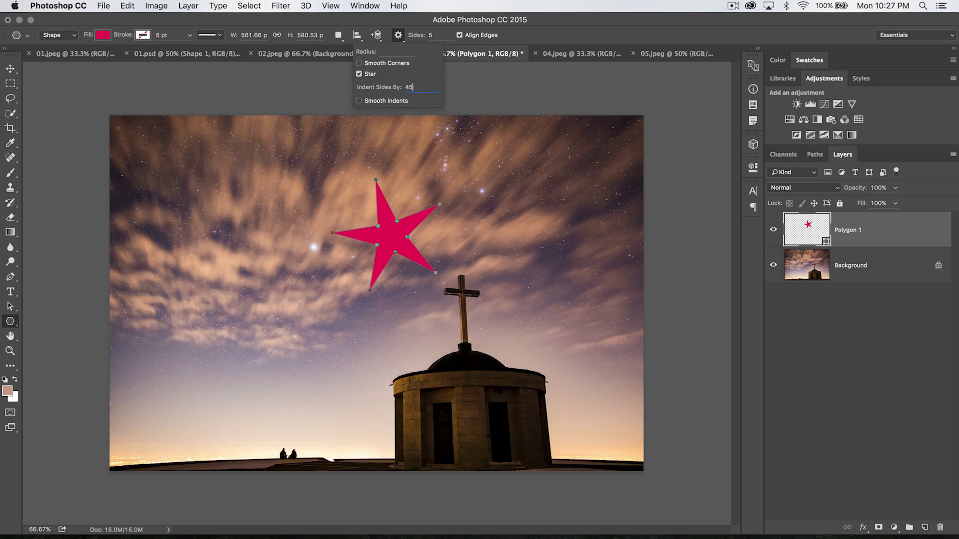
left_click_drag(256, 254, 312, 298)
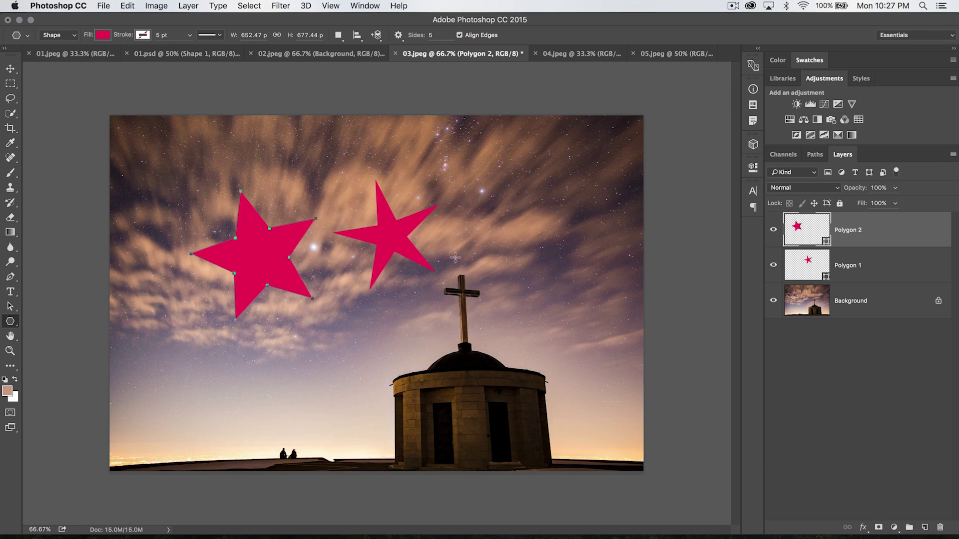
key("BackSpace")
key("BackSpace")
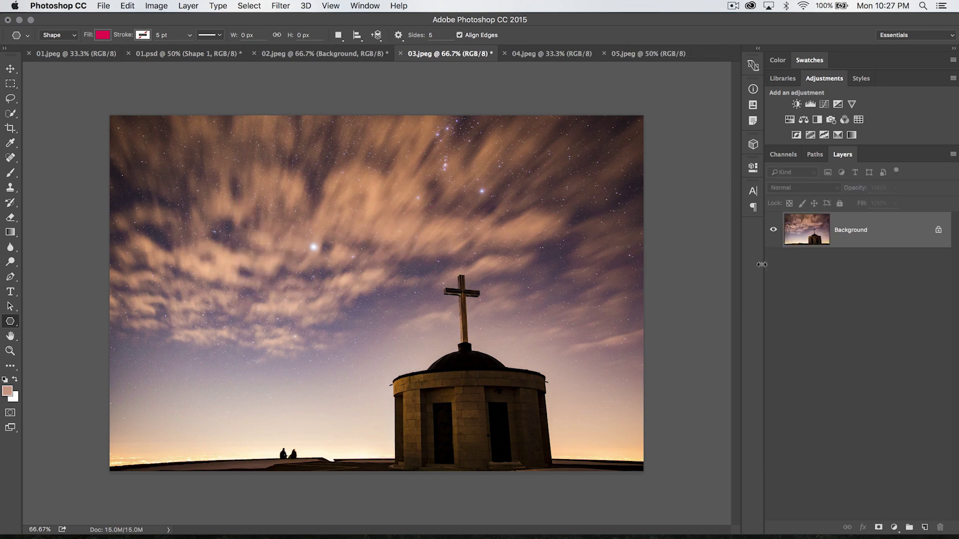
left_click(398, 35)
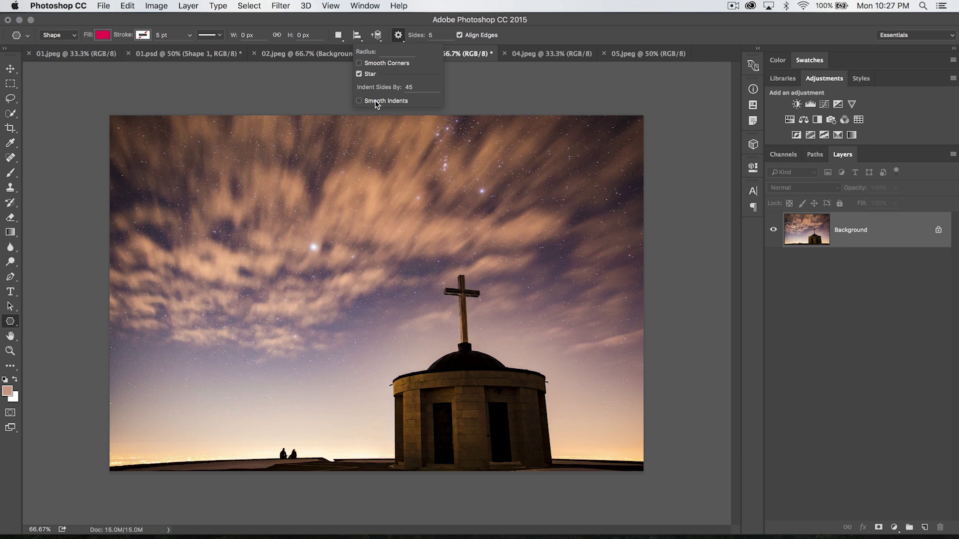
Draw and undo a trial curved-indent star, then reopen the star settings.
left_click_drag(353, 253, 413, 306)
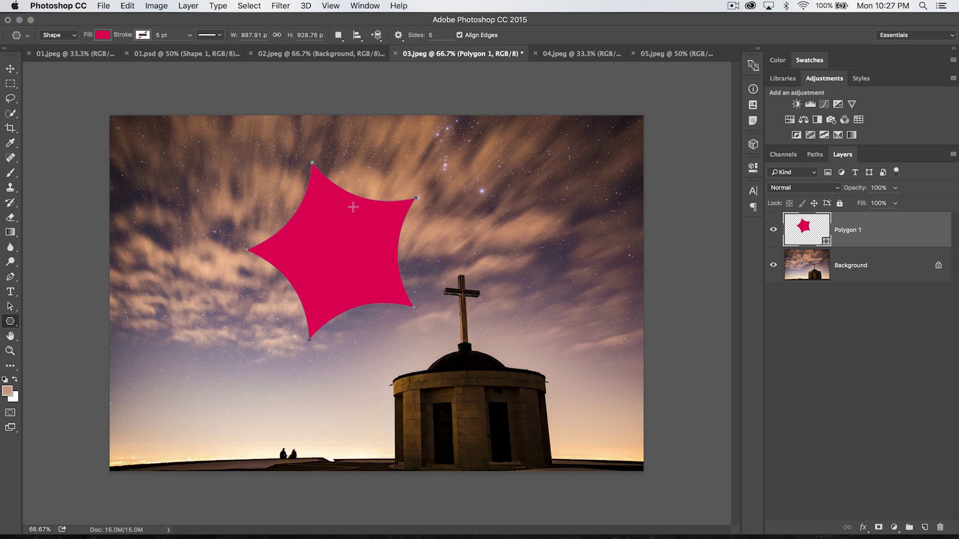
key("super+z")
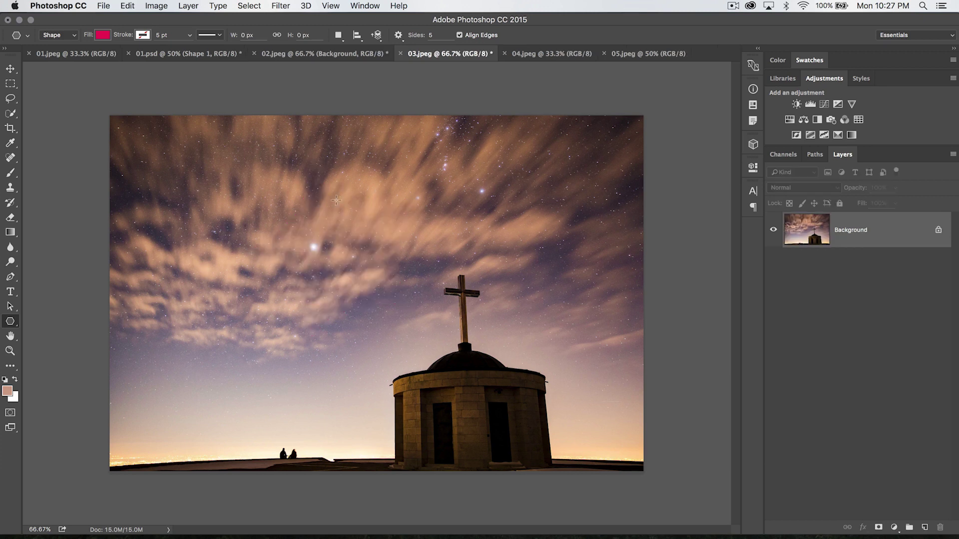
left_click(398, 35)
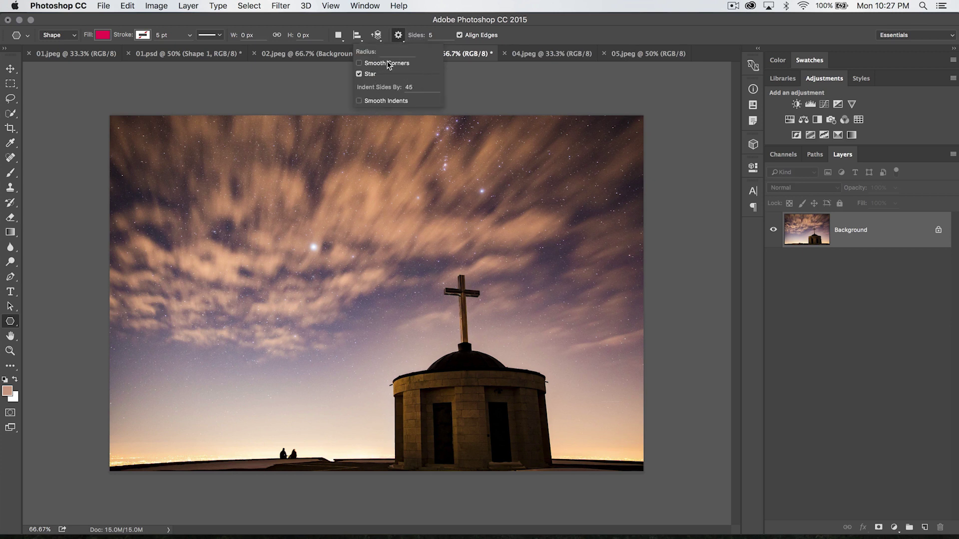
Set Sides to 10, then draw and undo a 10-point star.
left_click(432, 35)
type("10")
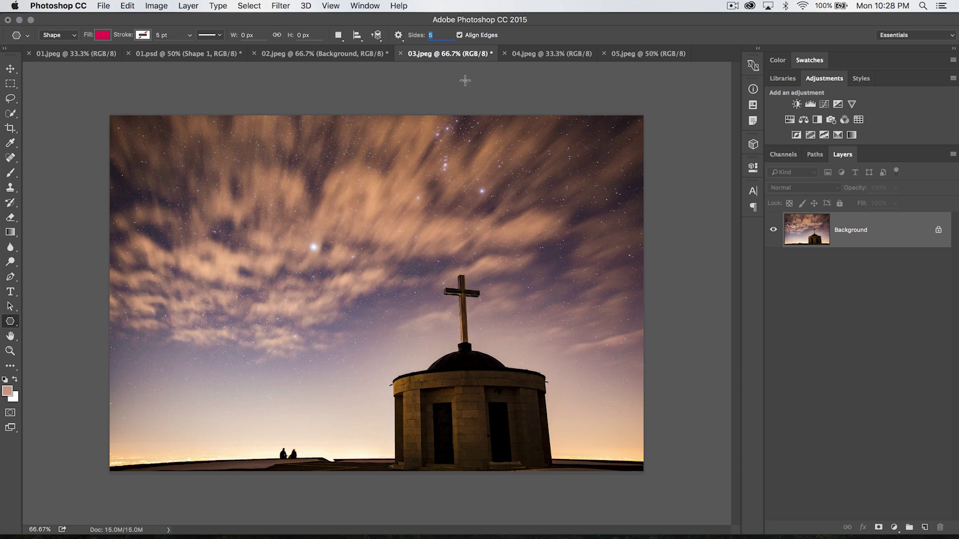
right_click(322, 262)
left_click_drag(331, 266, 389, 289)
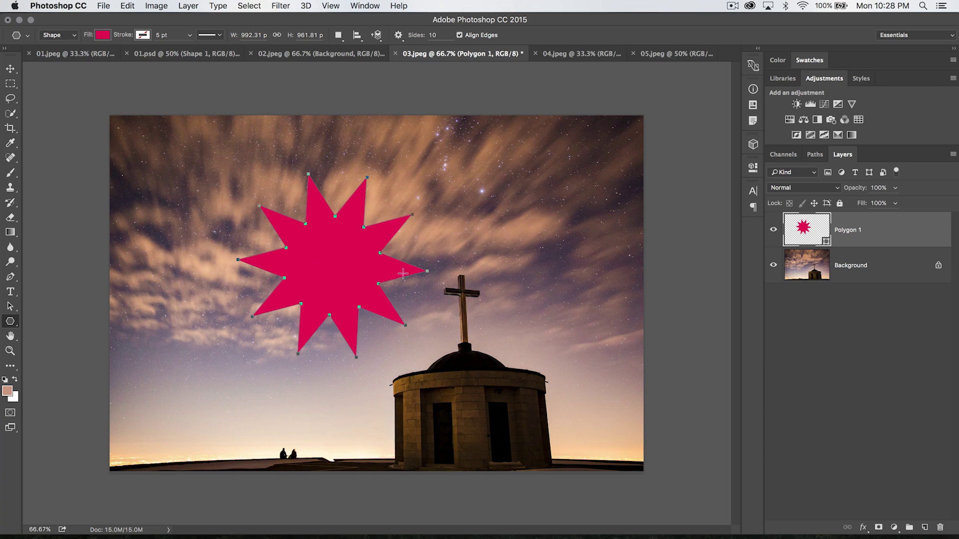
key("super+z")
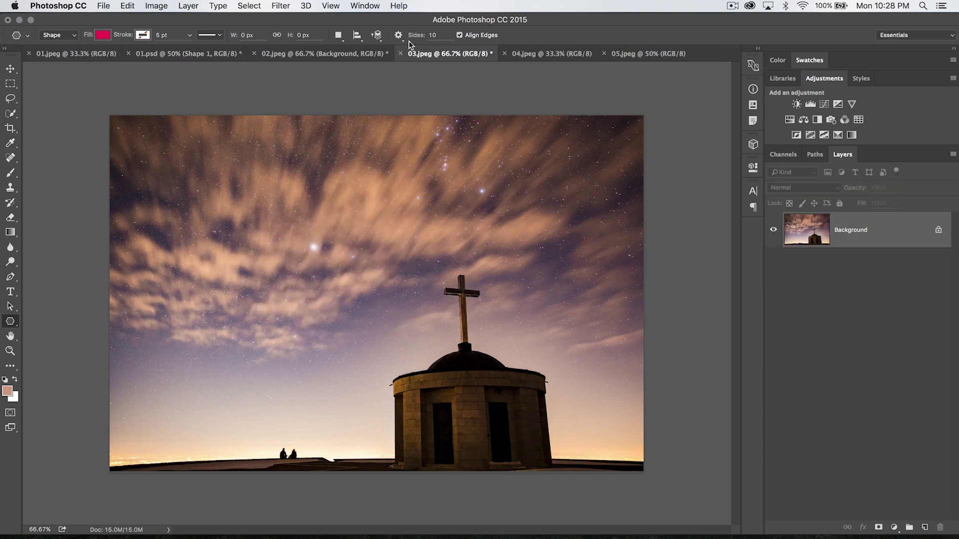
Lower the side indent to 25%, then test and undo a chunkier starburst.
left_click(401, 37)
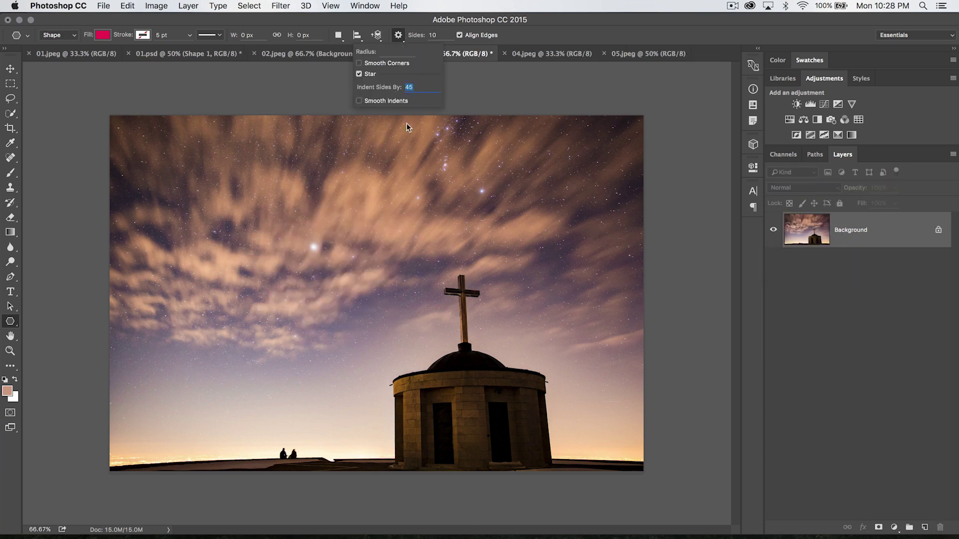
type("2")
left_click_drag(334, 260, 408, 300)
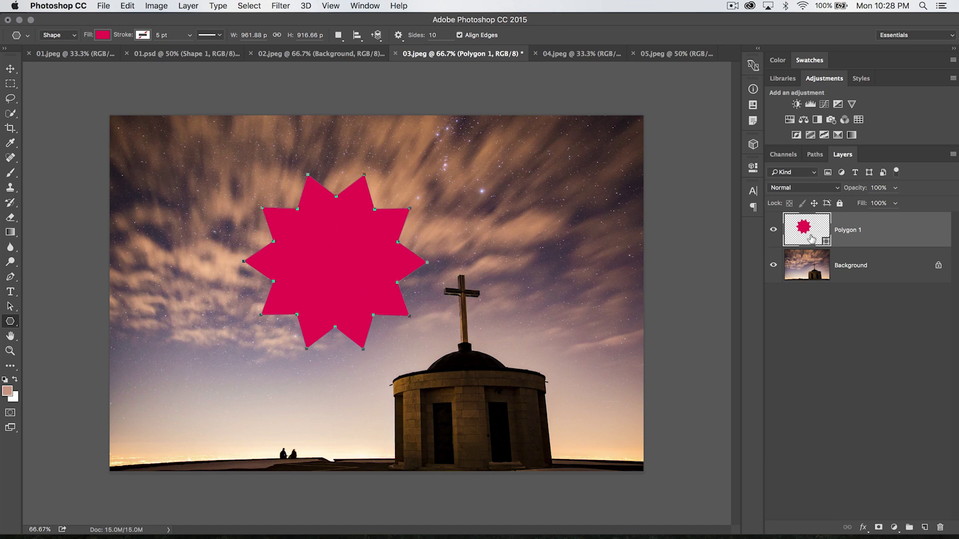
key("BackSpace")
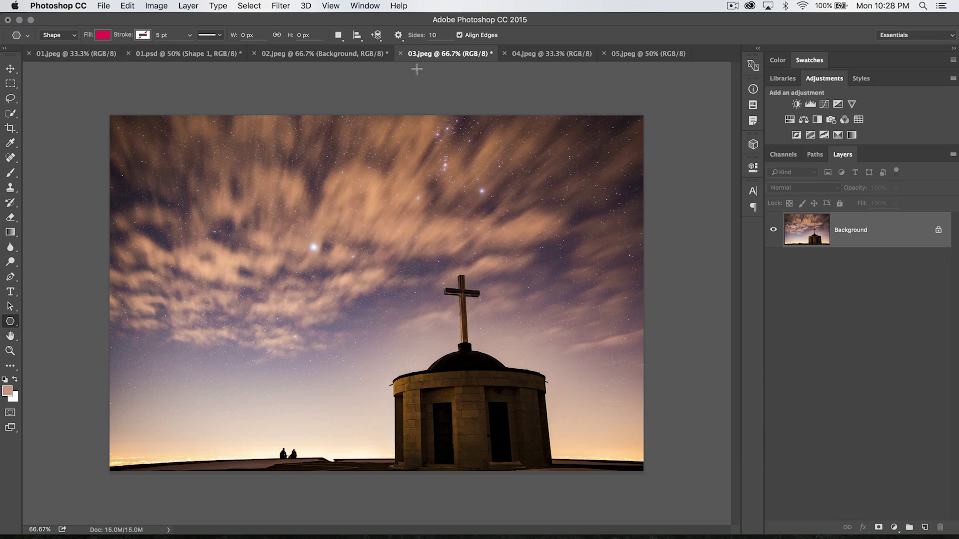
Untick Star in the polygon settings and reselect the Polygon Tool for plain 10-sided polygons.
left_click(399, 36)
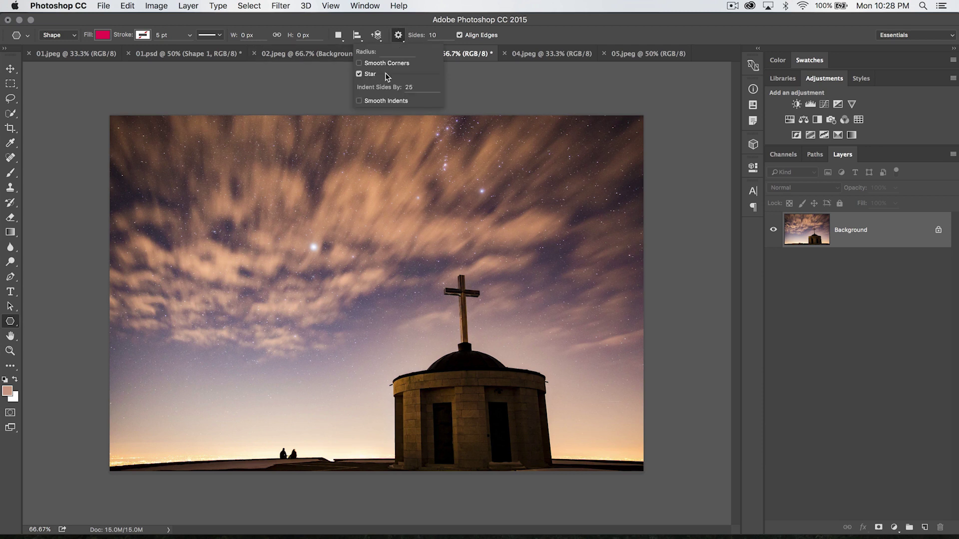
left_click(376, 76)
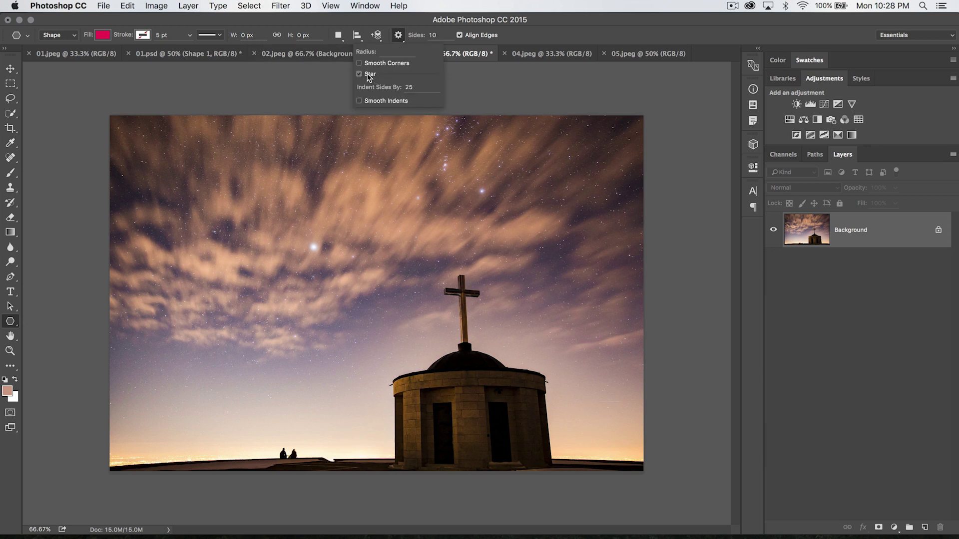
left_click(403, 34)
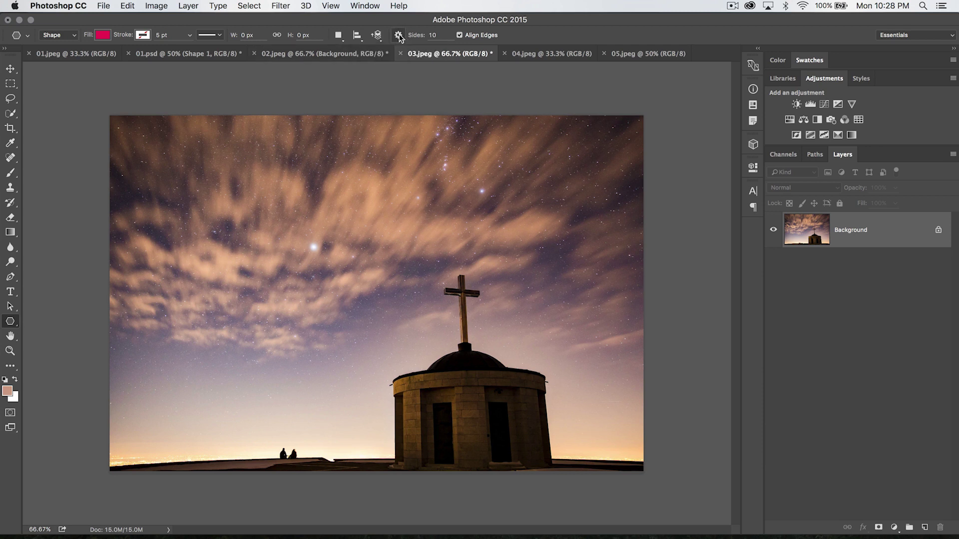
left_click(10, 321)
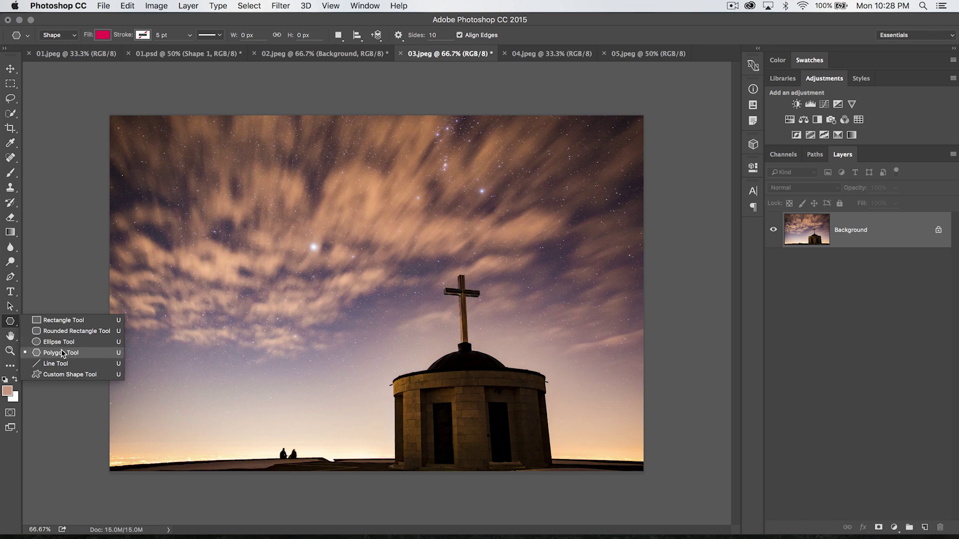
left_click(61, 353)
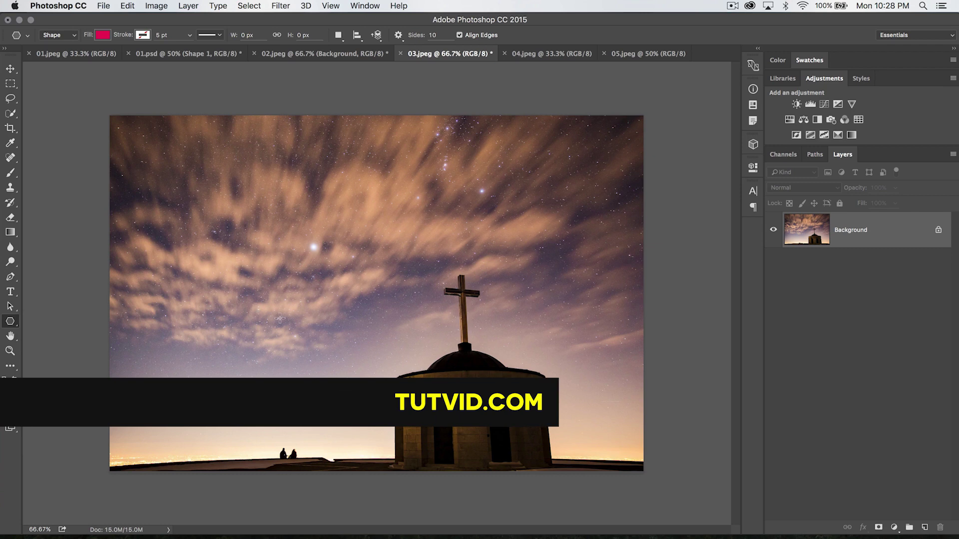